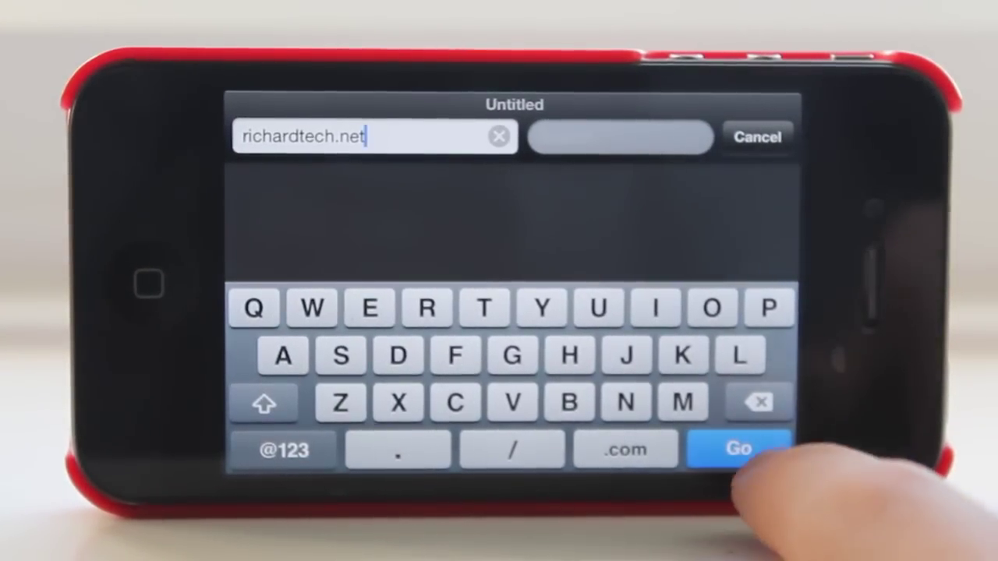
Load richardtech.net in iPhone Safari, then return to the Richard Tech tab on the desktop.
left_click(738, 449)
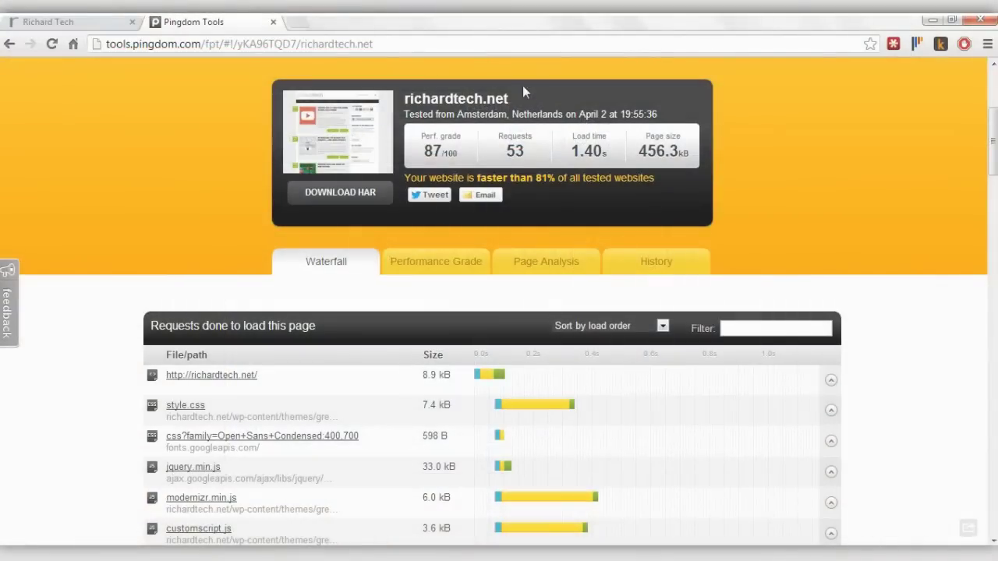
left_click(117, 22)
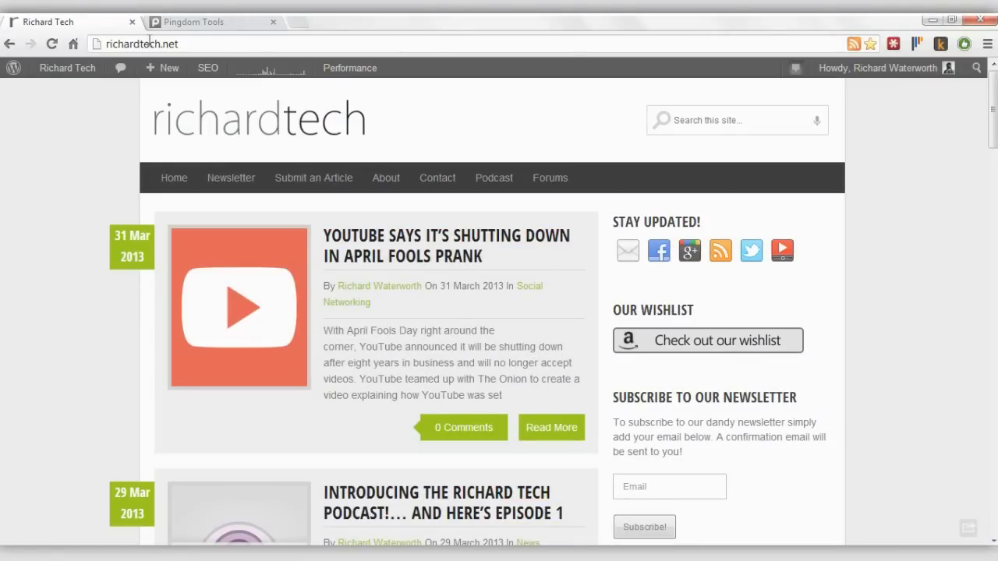
Open the admin dashboard and search new plugins for 'w3 total cache', confirming it's already installed.
mouse_move(41, 70)
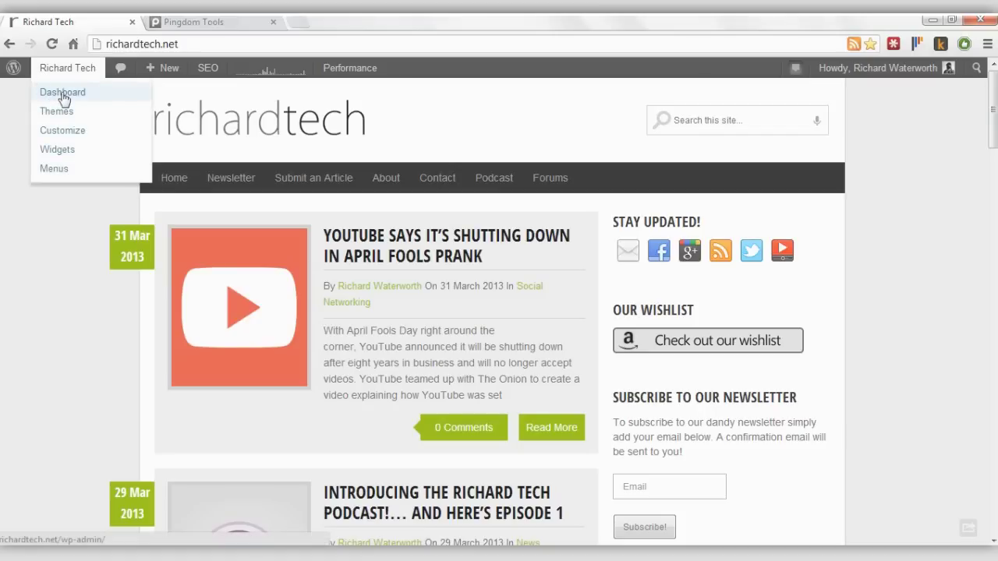
left_click(63, 93)
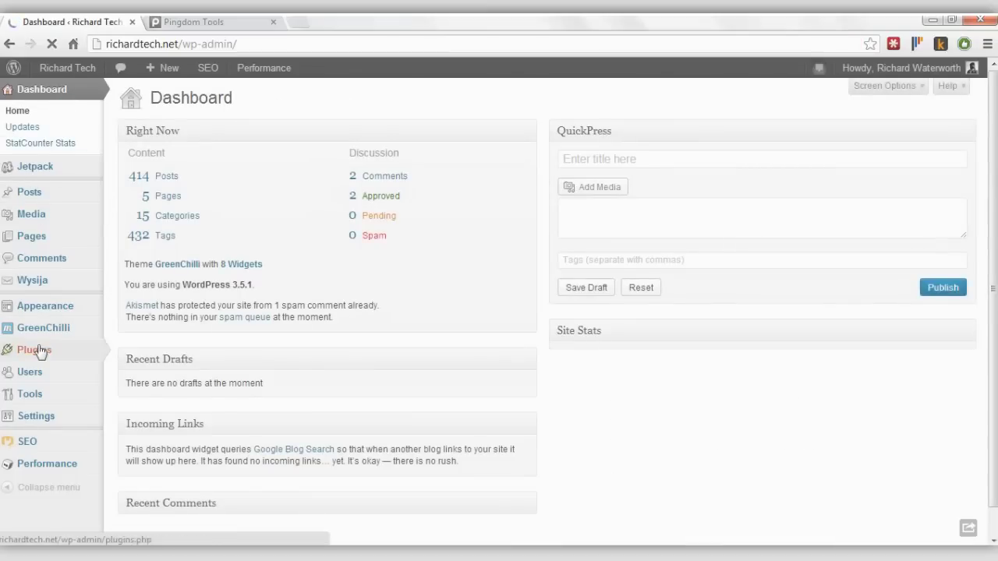
mouse_move(39, 351)
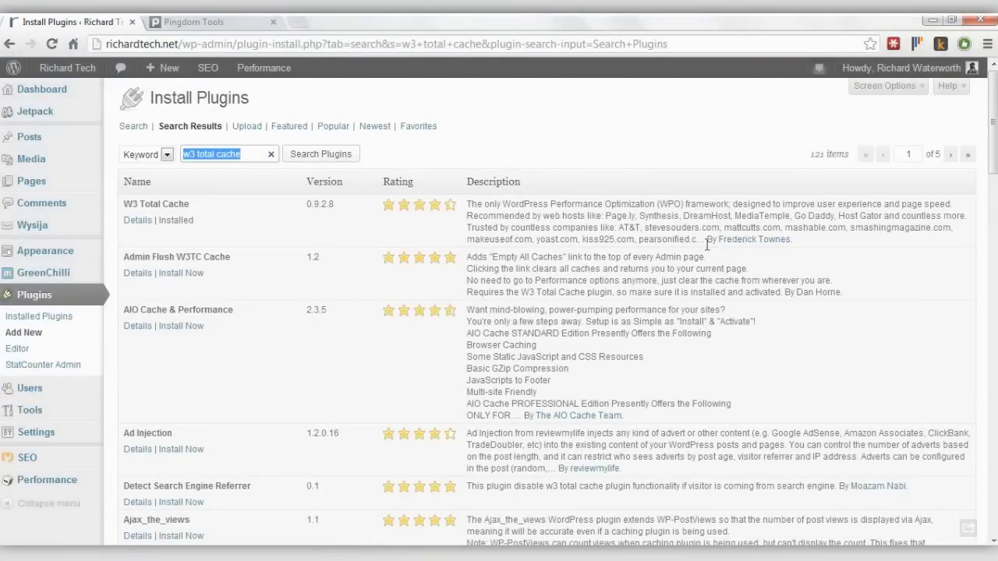
left_click(173, 224)
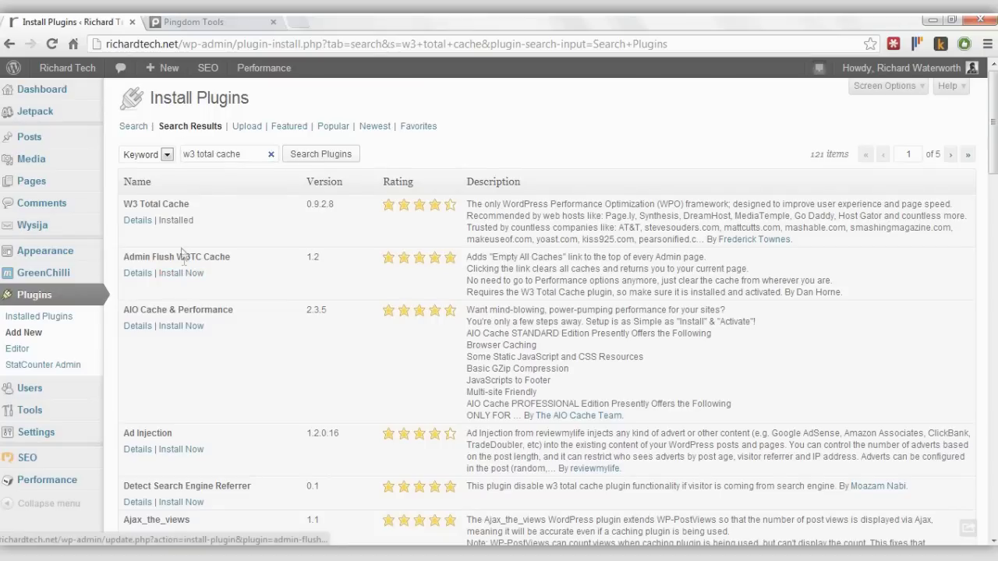
Open W3 Total Cache General Settings and keep Disk: Basic as the page cache method.
mouse_move(43, 480)
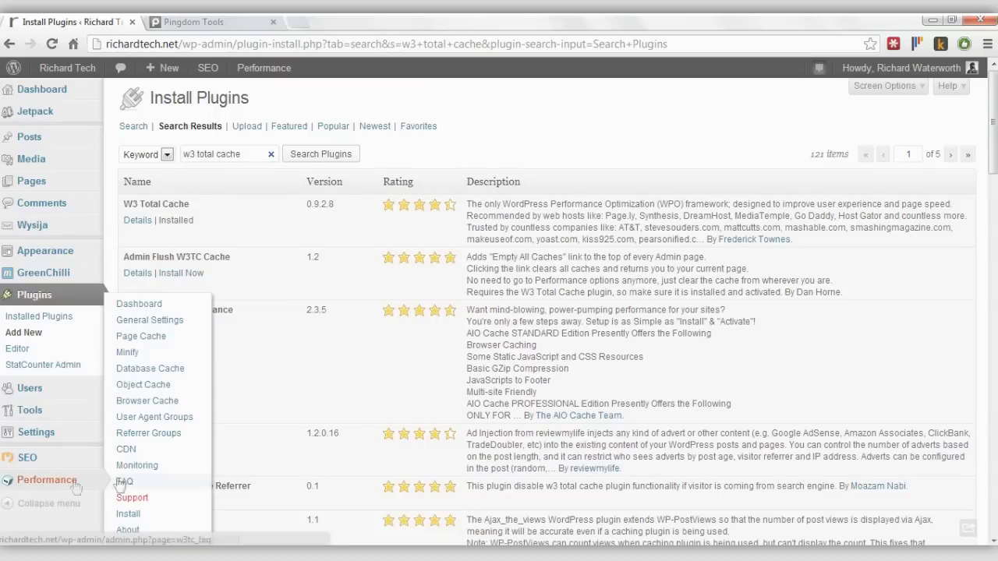
left_click(168, 323)
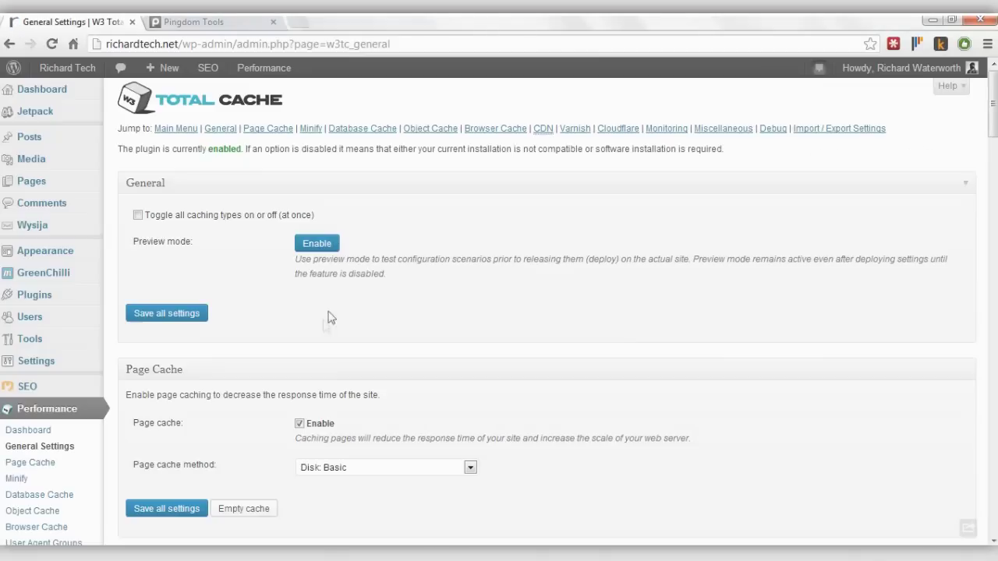
scroll(331, 312, "down", 2)
scroll(308, 233, "down", 1)
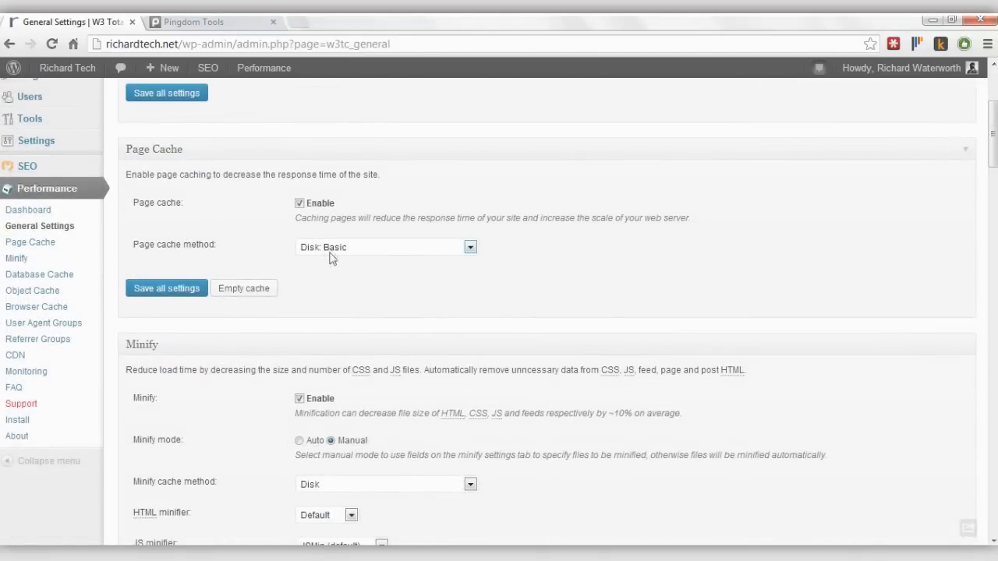
left_click(328, 248)
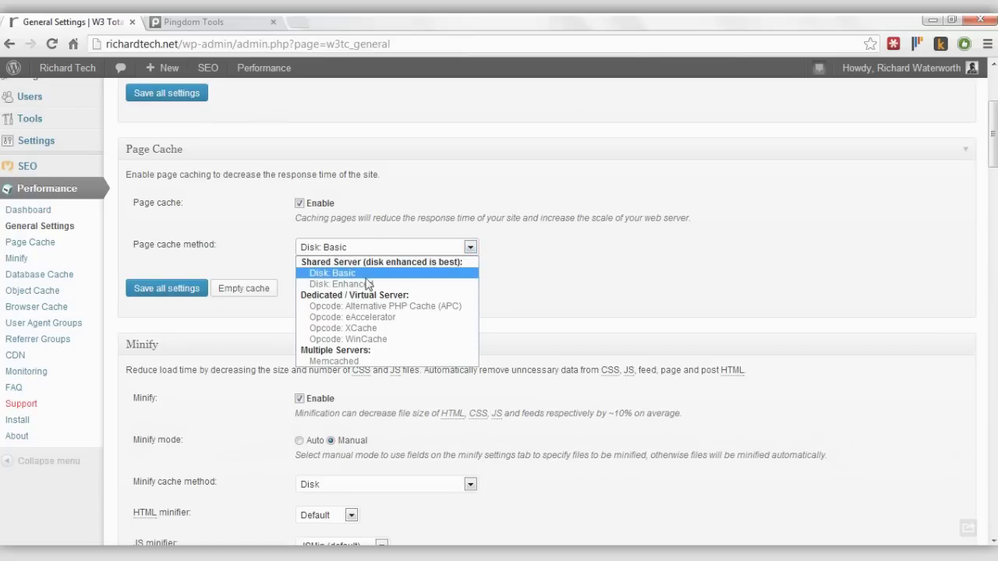
left_click(530, 283)
Review the remaining General Settings sections down the page and return to the top.
scroll(418, 317, "down", 2)
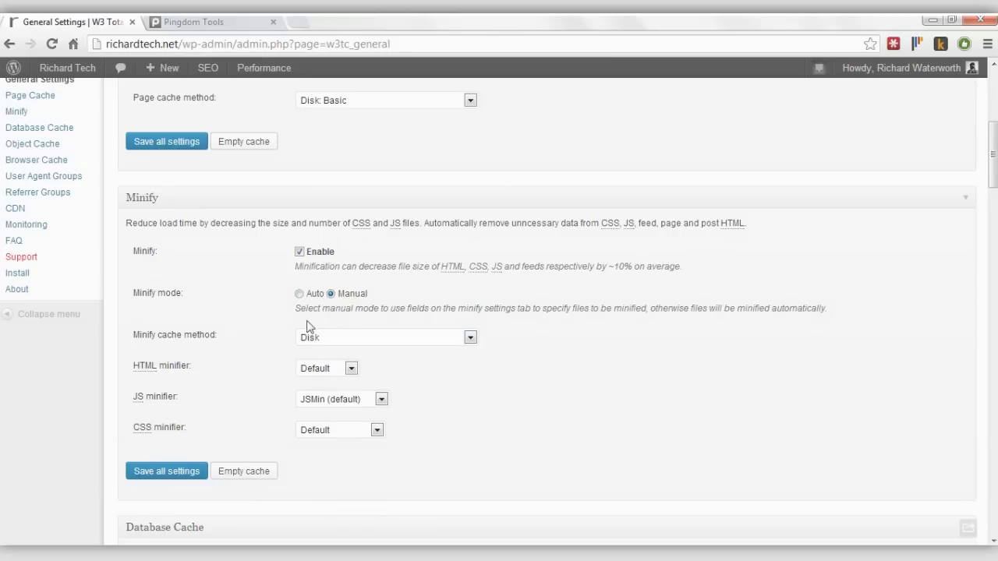
scroll(351, 356, "down", 10)
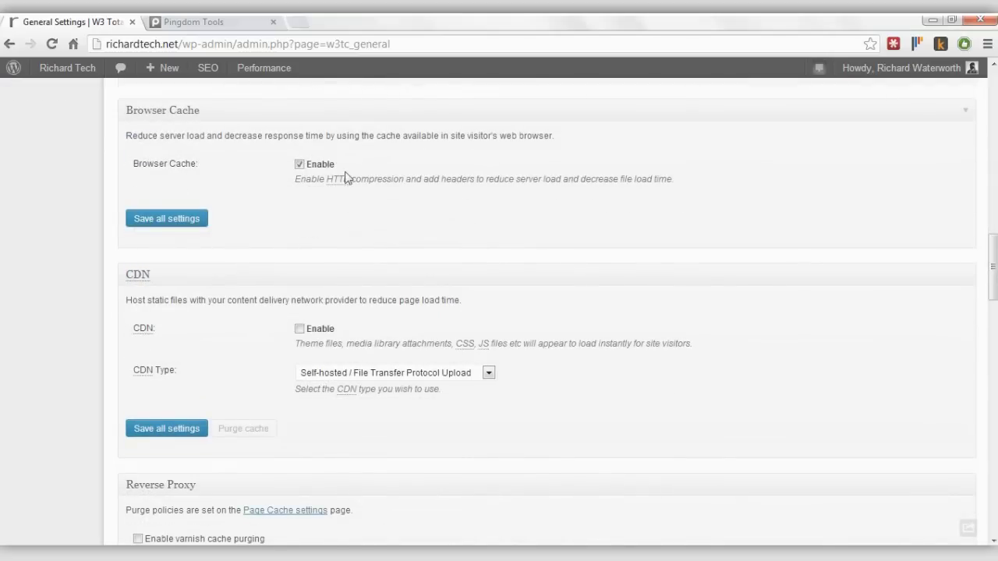
scroll(346, 187, "down", 12)
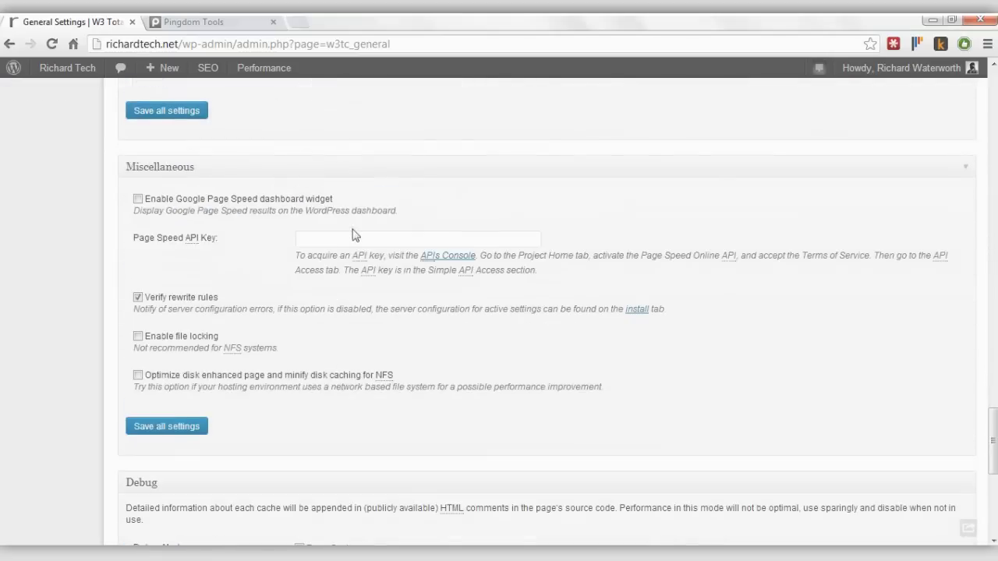
scroll(355, 234, "down", 3)
scroll(379, 245, "up", 20)
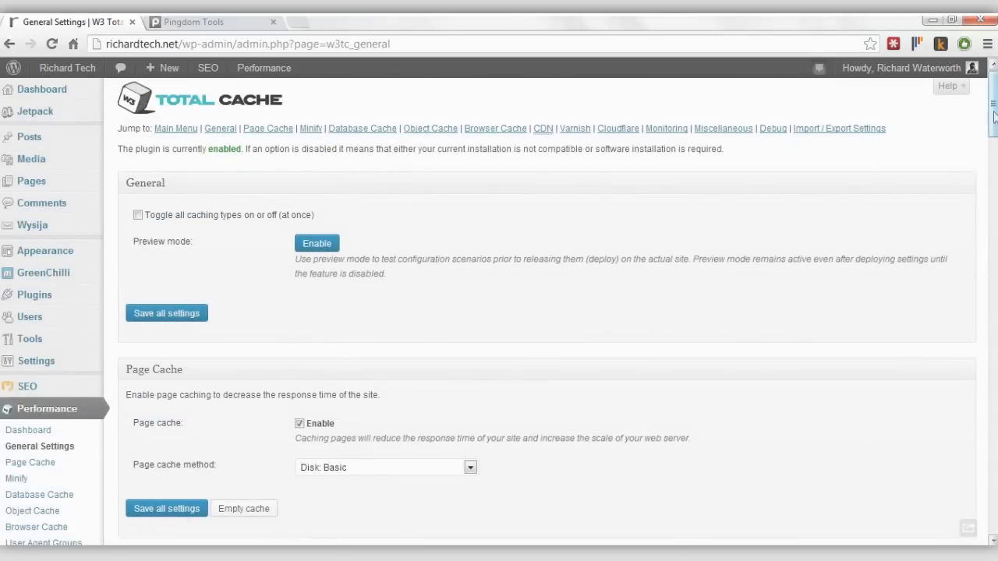
left_click_drag(993, 117, 920, 171)
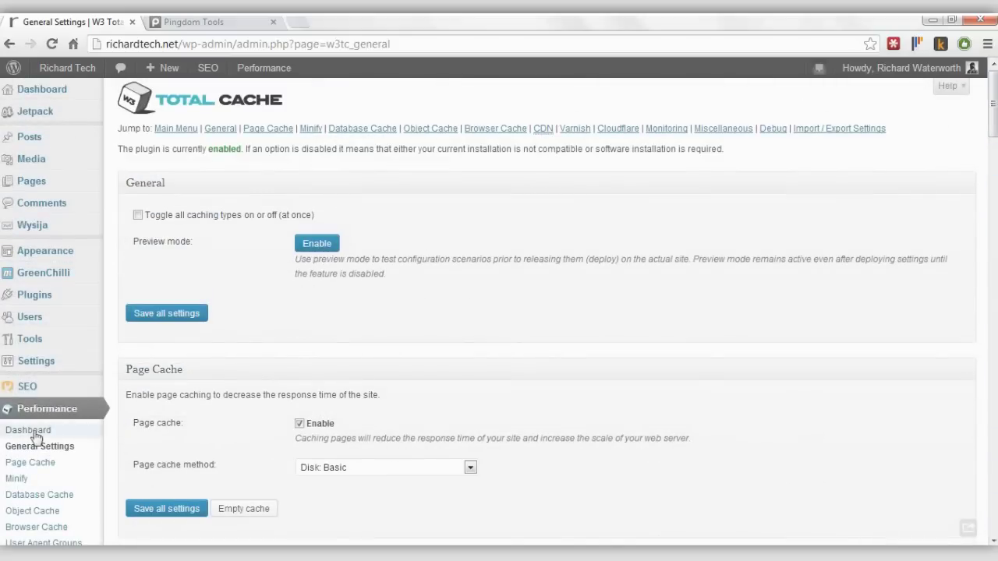
Look over the W3 Total Cache Page Cache settings page.
left_click(46, 477)
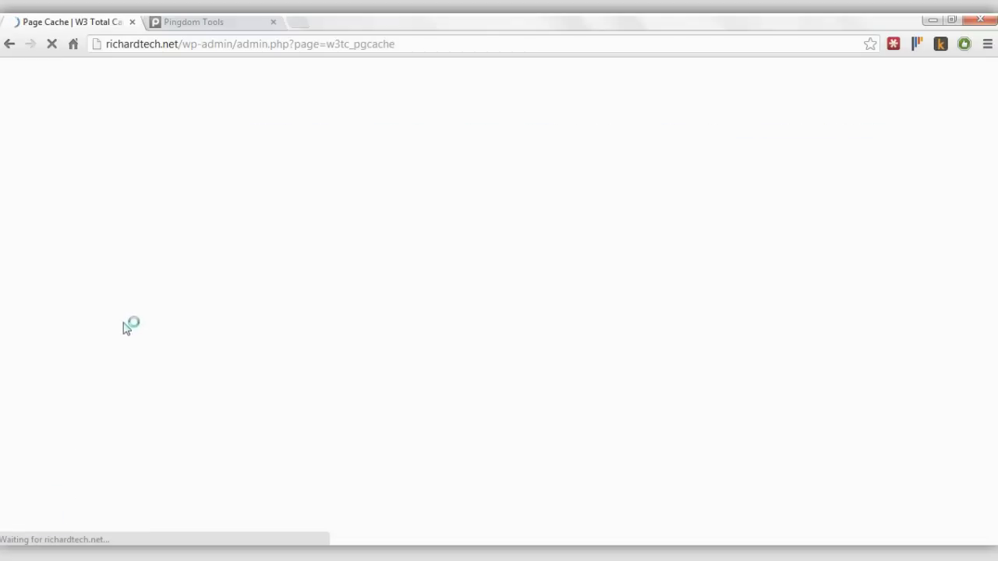
scroll(137, 272, "down", 4)
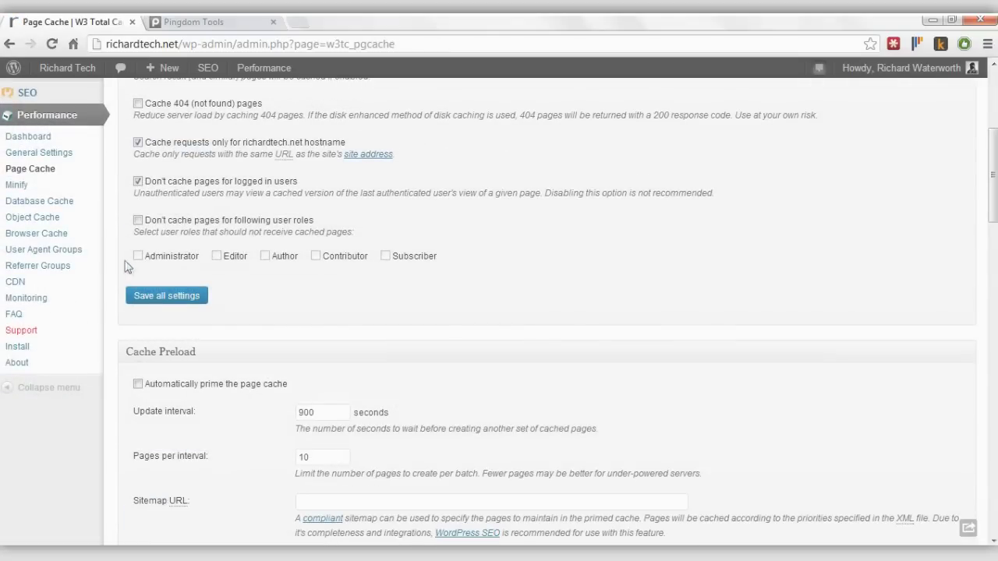
scroll(127, 267, "up", 4)
Enable HTML minify, inline CSS and JS minification, and line break removal in the Minify settings.
left_click(31, 478)
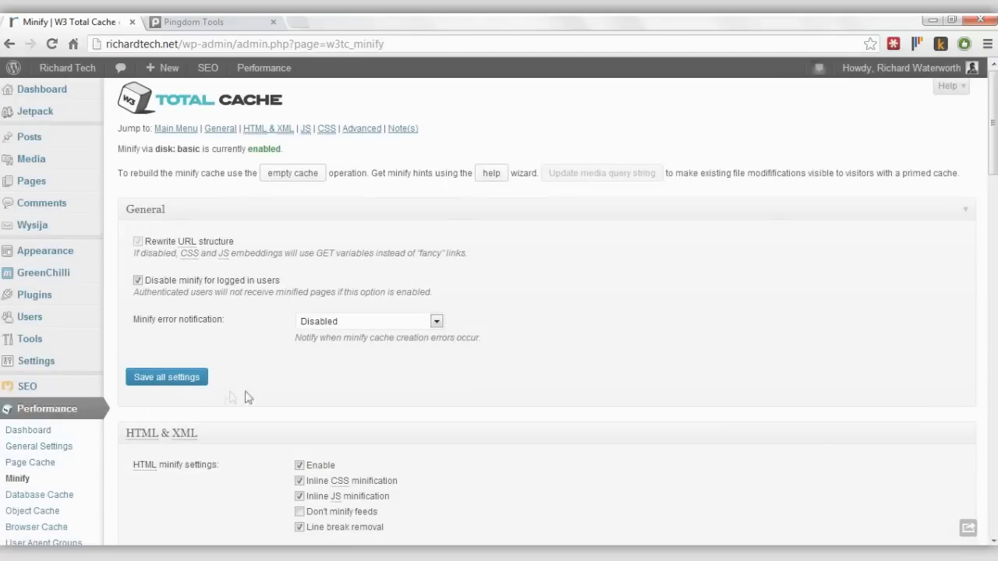
scroll(265, 388, "down", 2)
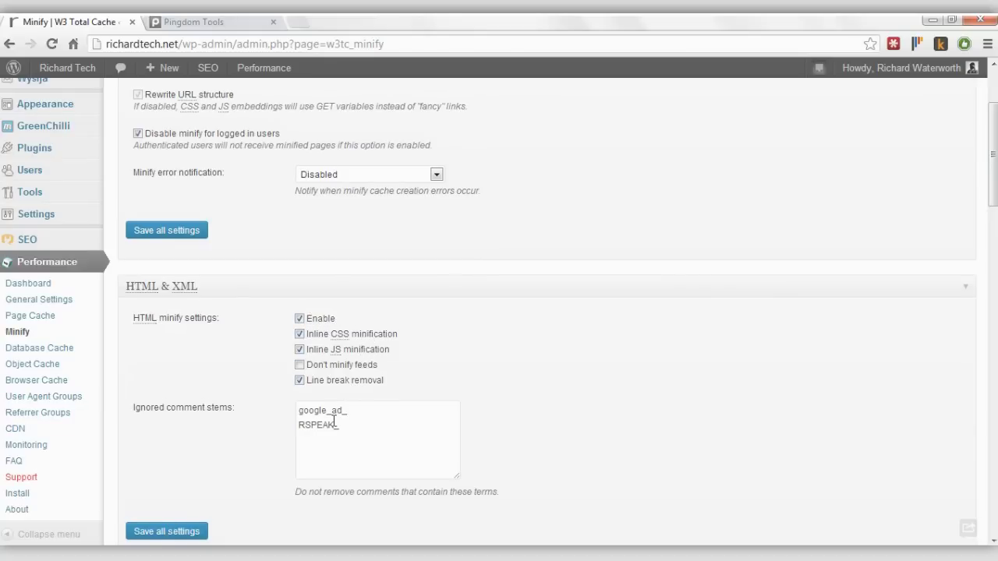
scroll(304, 378, "down", 2)
scroll(195, 317, "down", 2)
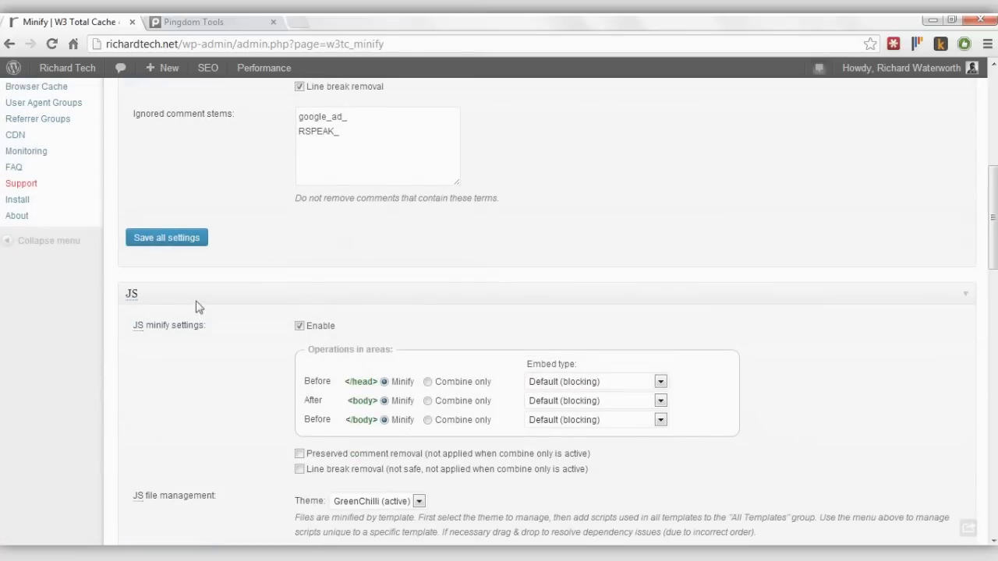
scroll(207, 304, "up", 3)
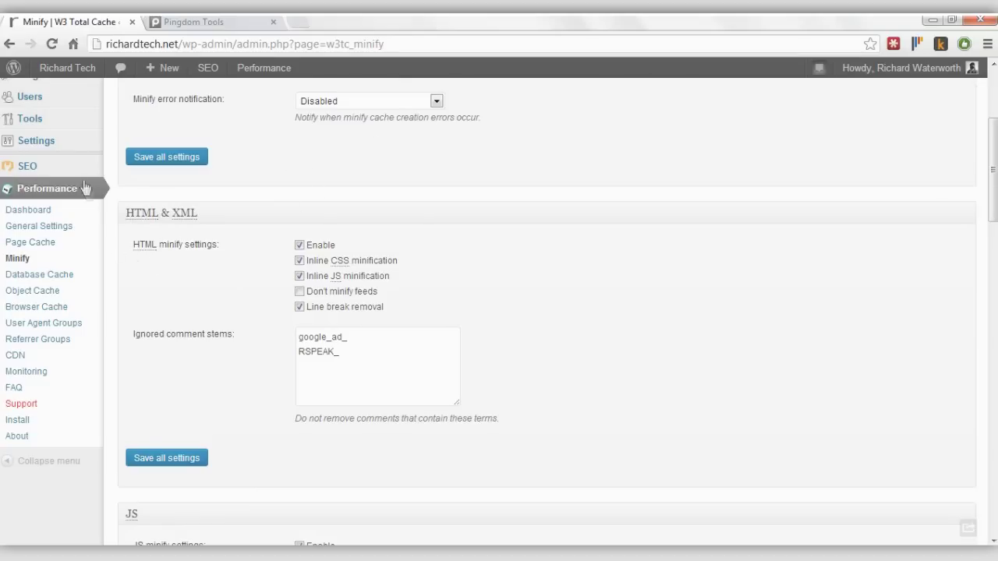
scroll(86, 188, "up", 2)
Confirm Jetpack is installed and its Photon image module is active on the Jetpack page.
mouse_move(55, 225)
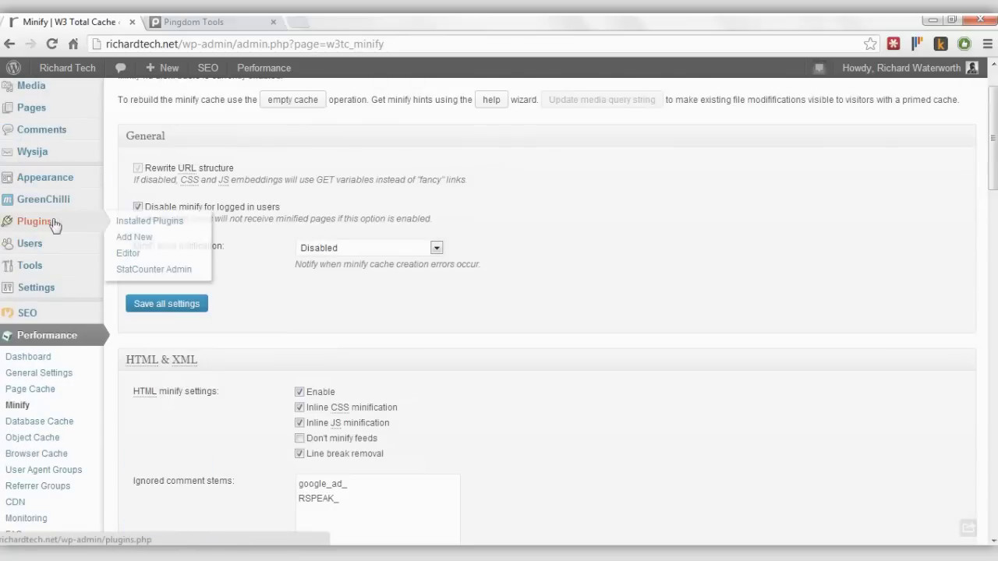
left_click(140, 238)
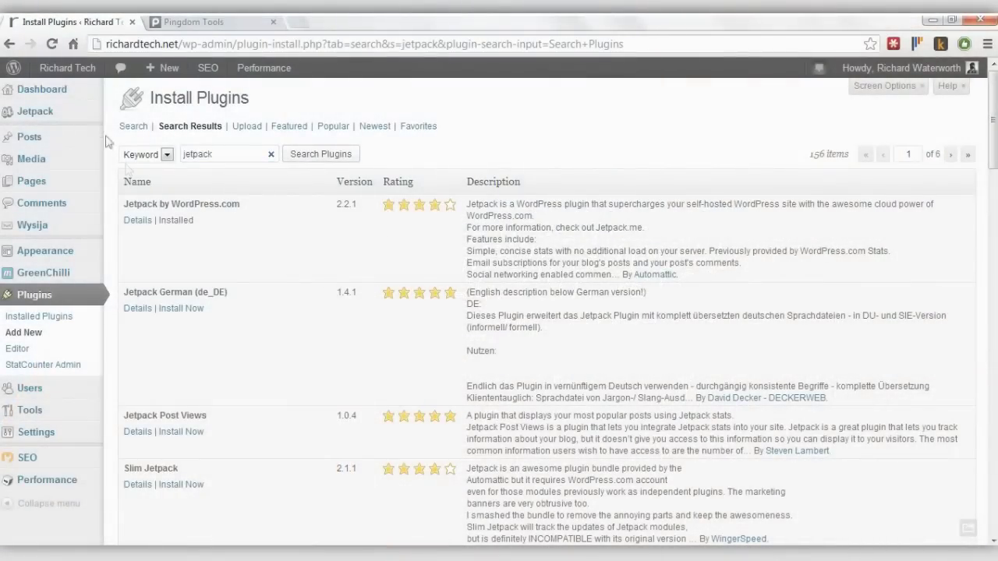
mouse_move(72, 117)
left_click(141, 114)
right_click(140, 114)
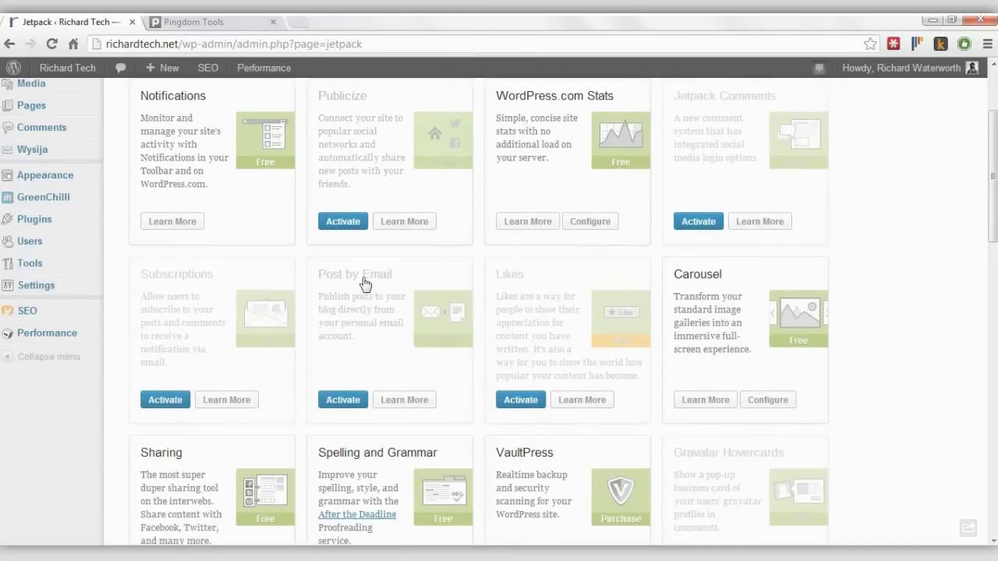
scroll(374, 341, "down", 7)
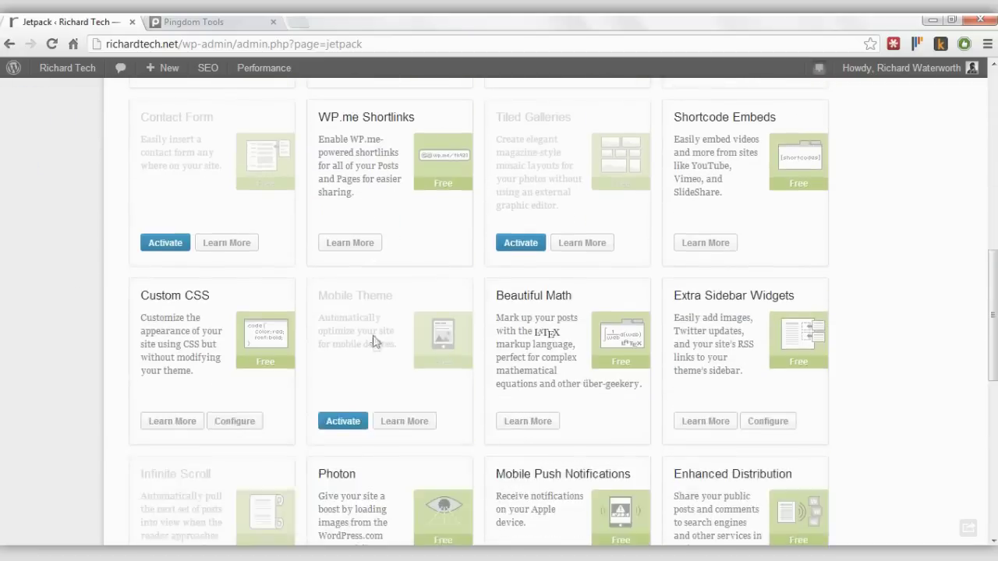
scroll(375, 336, "down", 4)
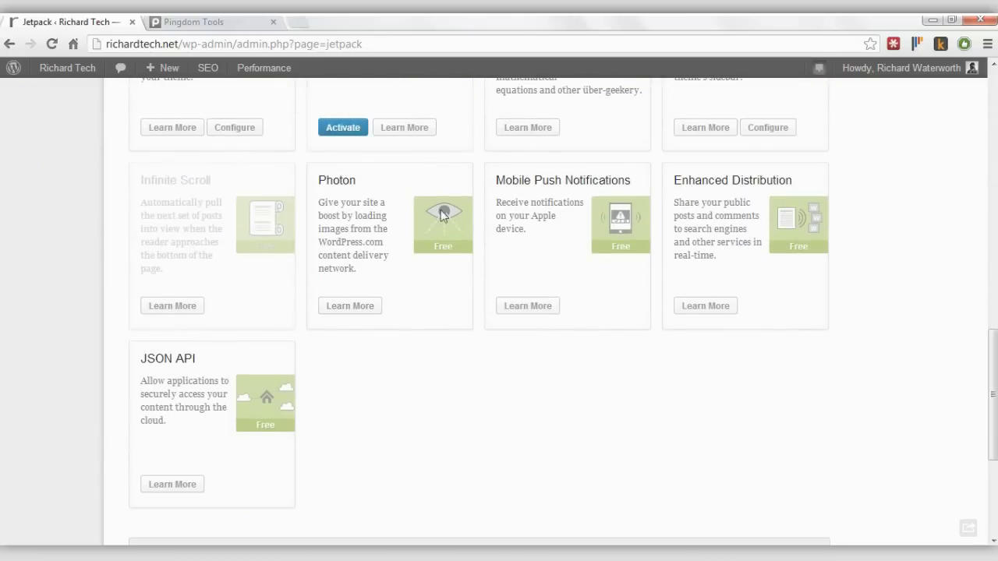
left_click_drag(334, 201, 392, 274)
left_click(382, 282)
Visit the live Richard Tech site and bring up options for the YouTube post image.
mouse_move(35, 72)
left_click(106, 94)
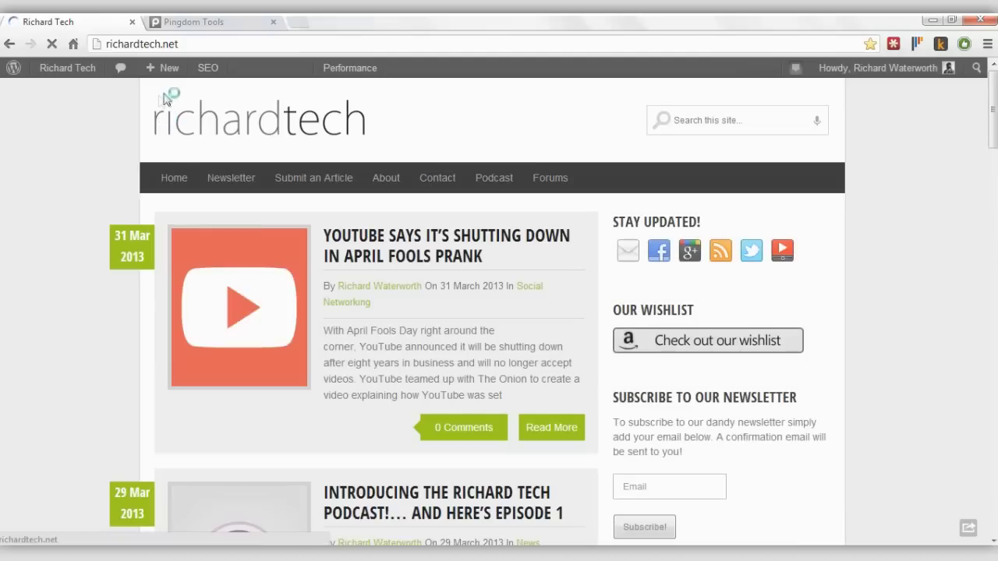
right_click(241, 279)
Open the YouTube post image in its own tab and try loading it from i7.wp.com.
left_click(312, 419)
left_click(185, 28)
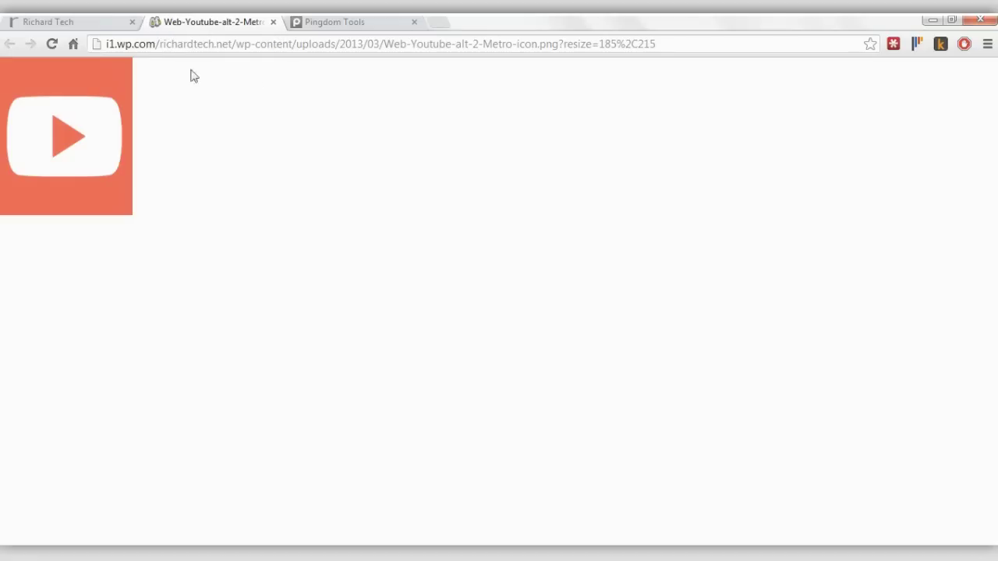
left_click(117, 44)
left_click(115, 44)
key("BackSpace")
type("7")
key("Return")
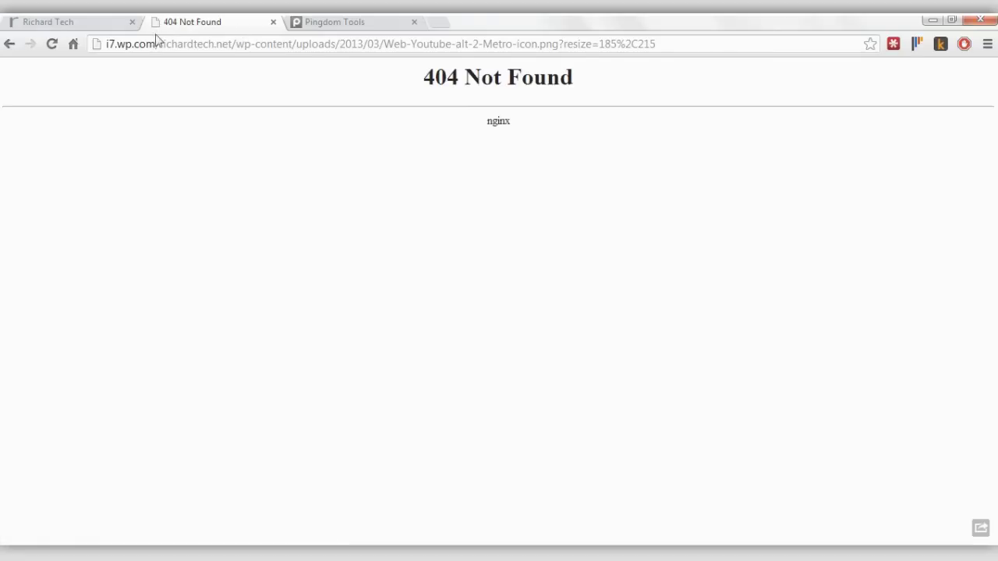
Try the image on the i5, i4 and i3 Photon hosts, each returning 404.
left_click(136, 47)
left_click(109, 45)
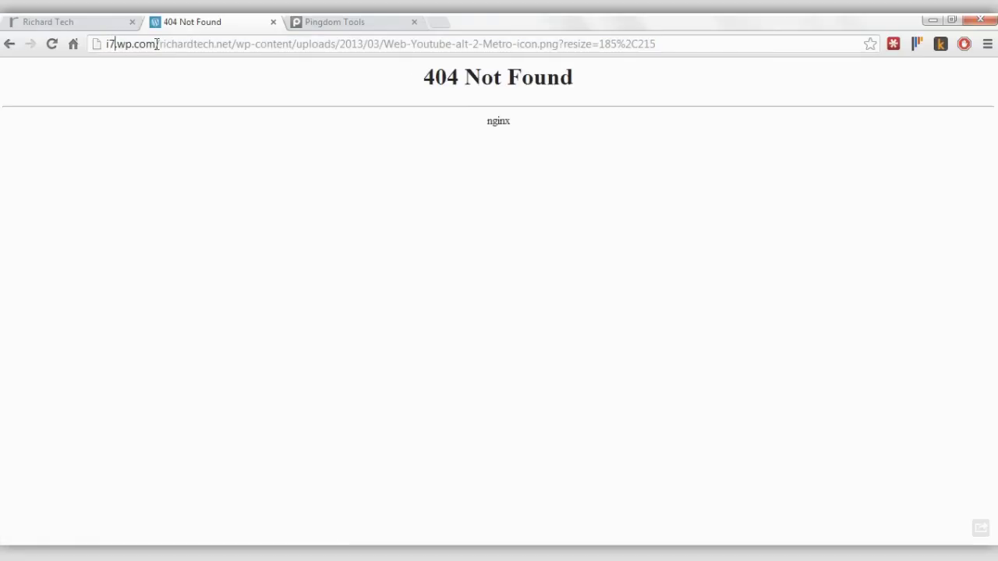
key("BackSpace")
type("5")
key("Return")
key("BackSpace")
type("4")
key("Return")
type("3")
key("Return")
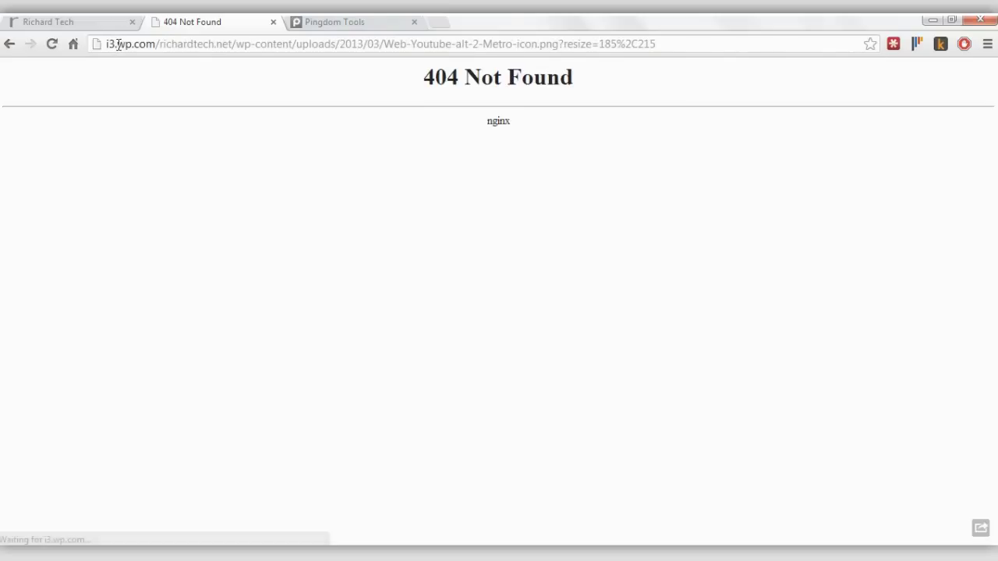
Switch the image address to i2.wp.com so the YouTube icon loads.
double_click(116, 44)
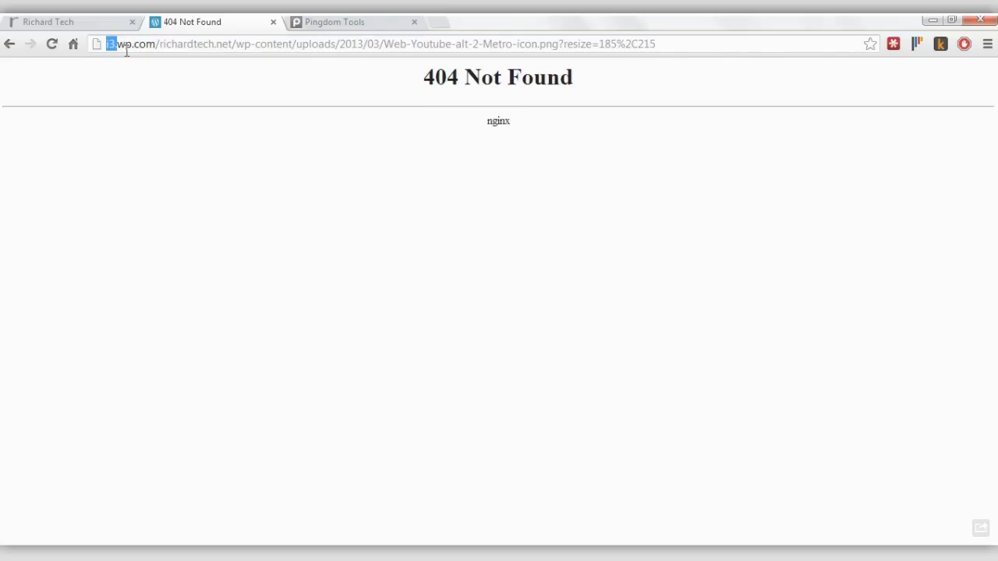
key("BackSpace")
type("2")
key("Return")
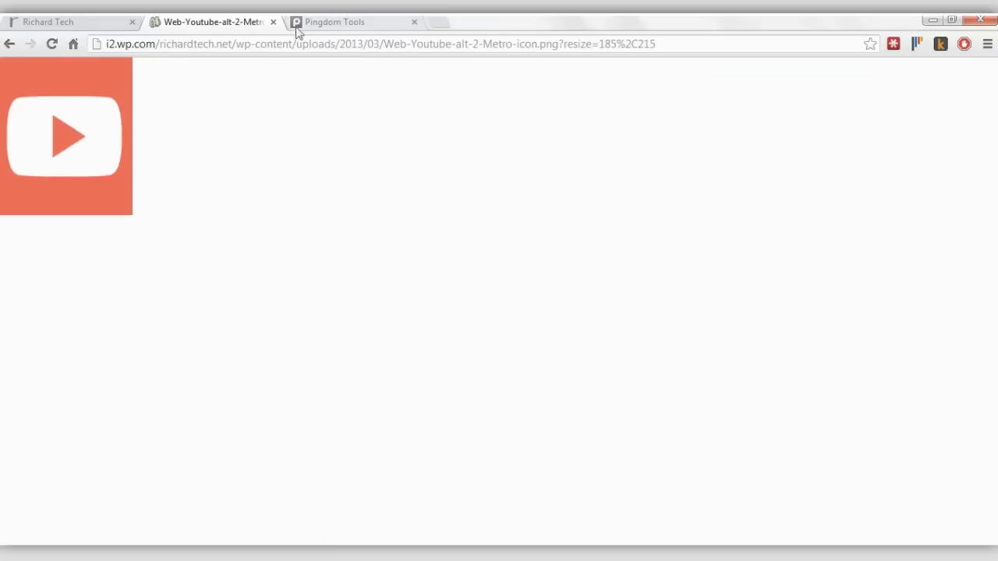
Close the image tab and scroll the Richard Tech homepage to the footer and back.
left_click(273, 22)
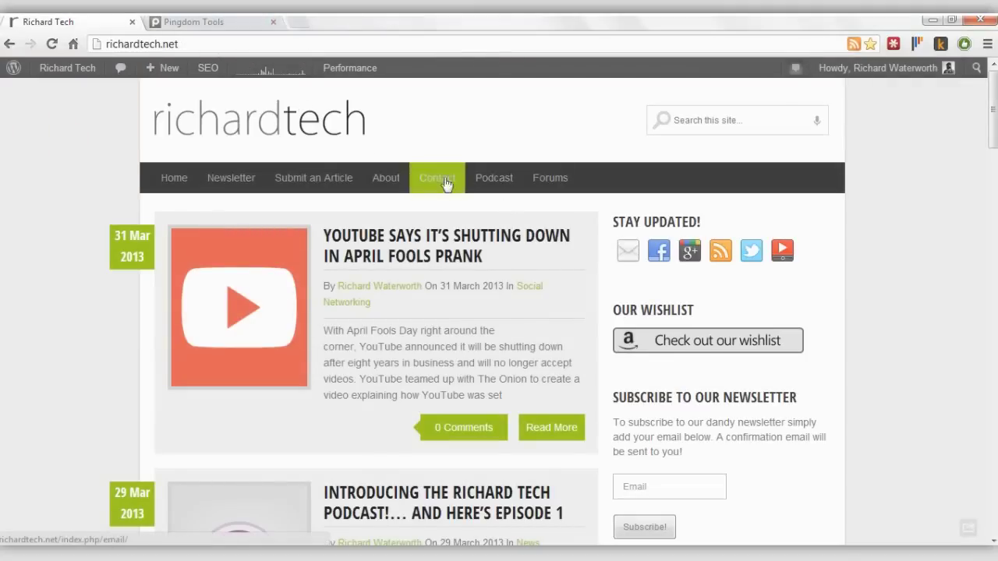
scroll(561, 278, "down", 15)
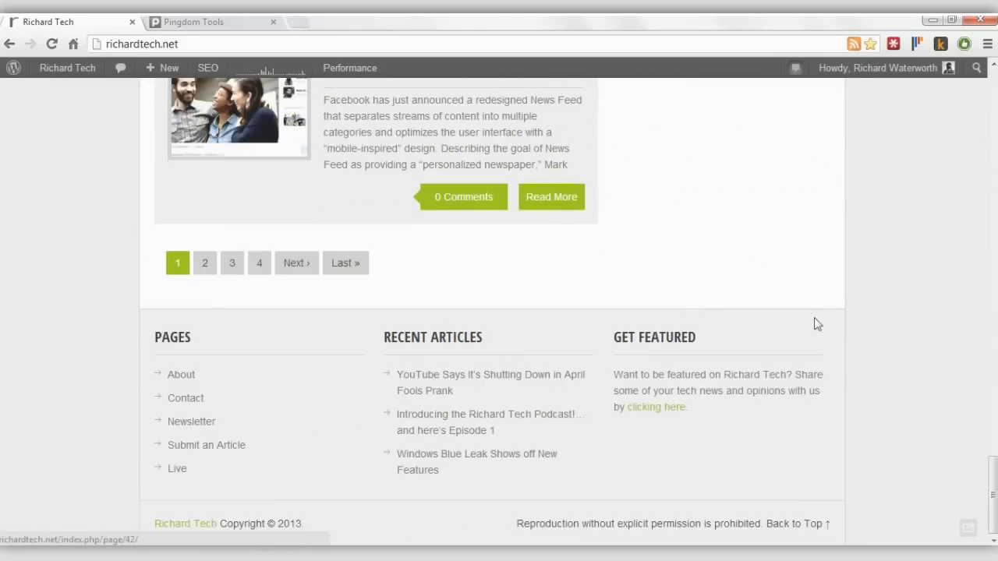
scroll(572, 314, "up", 15)
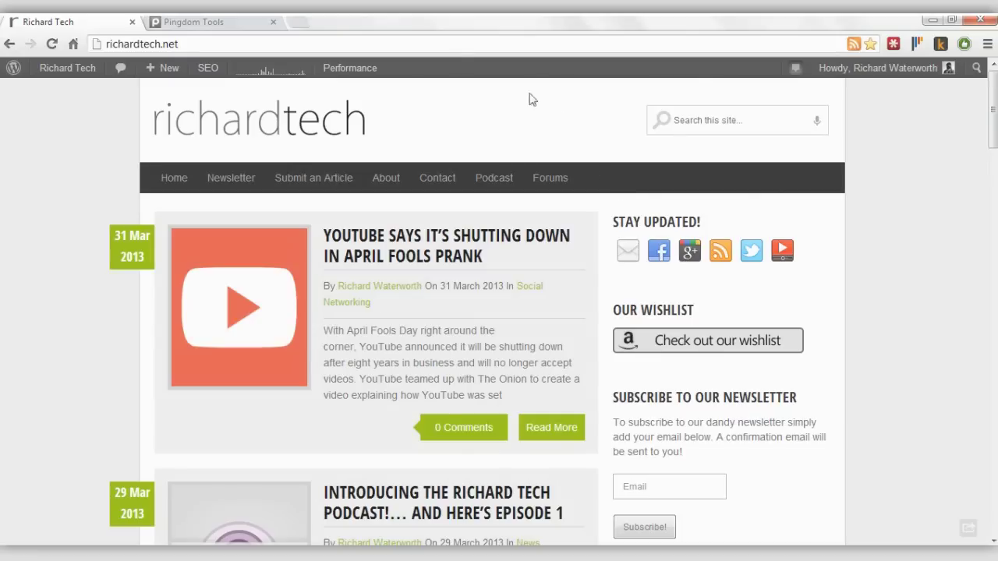
Check the Pingdom results (87/100, 53 requests, 1.40 s, 456.3 kB), then return to Richard Tech.
left_click(201, 21)
scroll(349, 248, "down", 15)
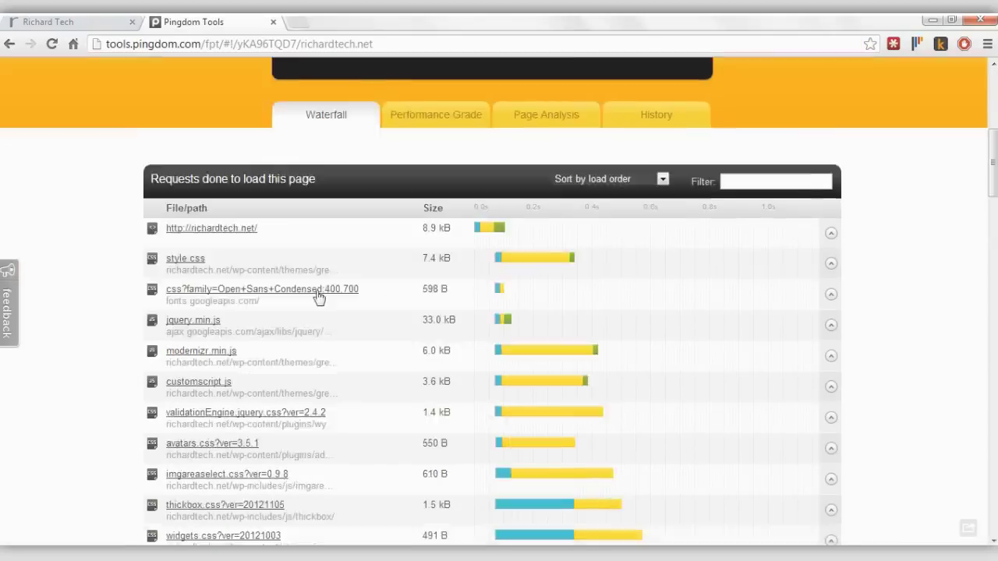
scroll(295, 256, "up", 8)
scroll(543, 338, "down", 5)
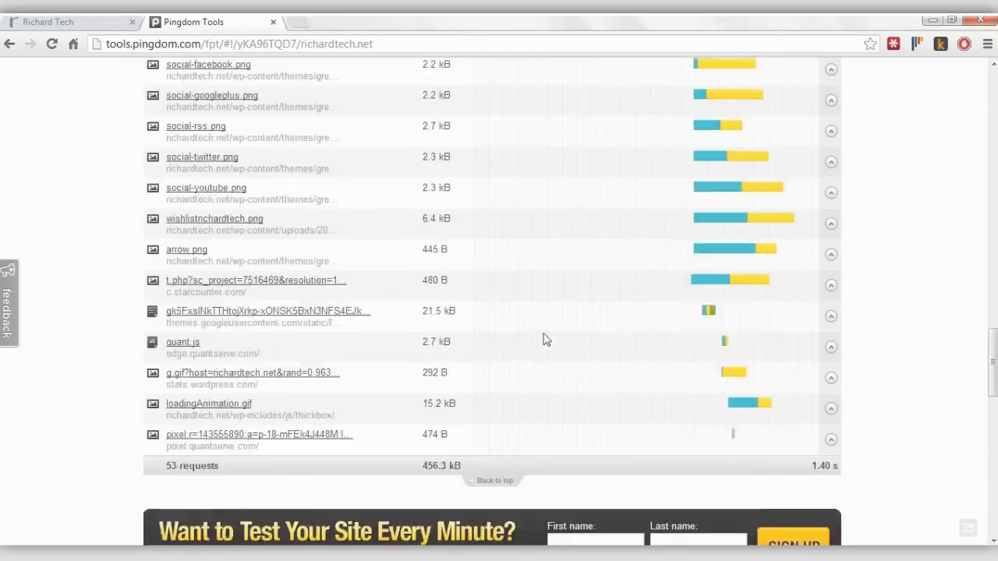
scroll(374, 315, "up", 8)
scroll(374, 315, "up", 15)
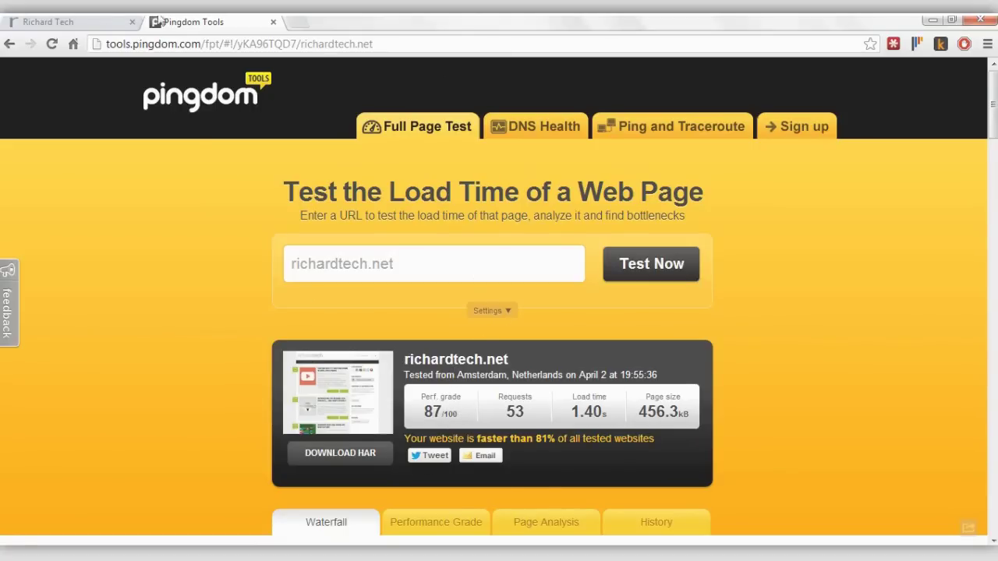
left_click(121, 22)
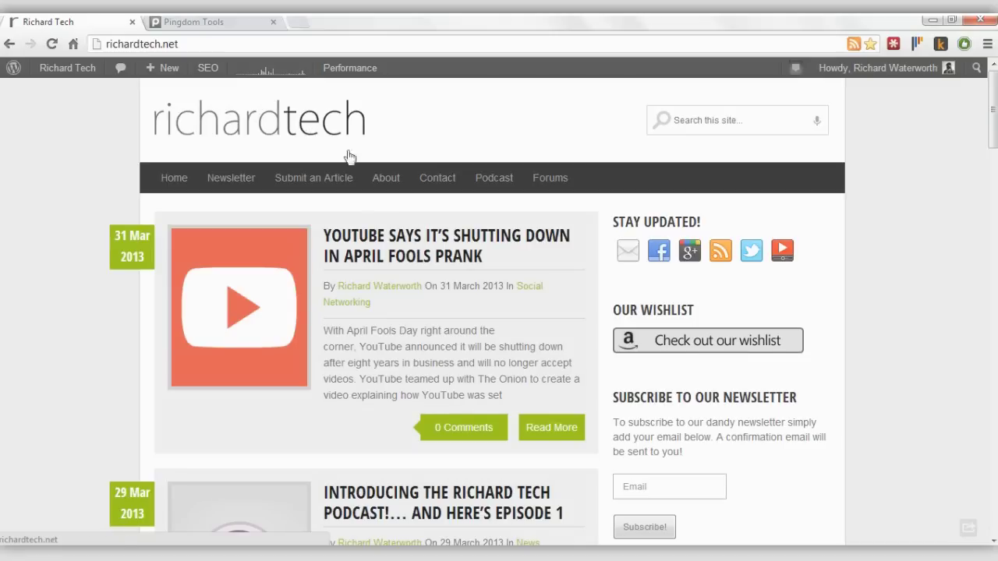
Scroll the homepage, then come back to the Richard Tech tab from the Google+ community.
scroll(355, 164, "down", 1)
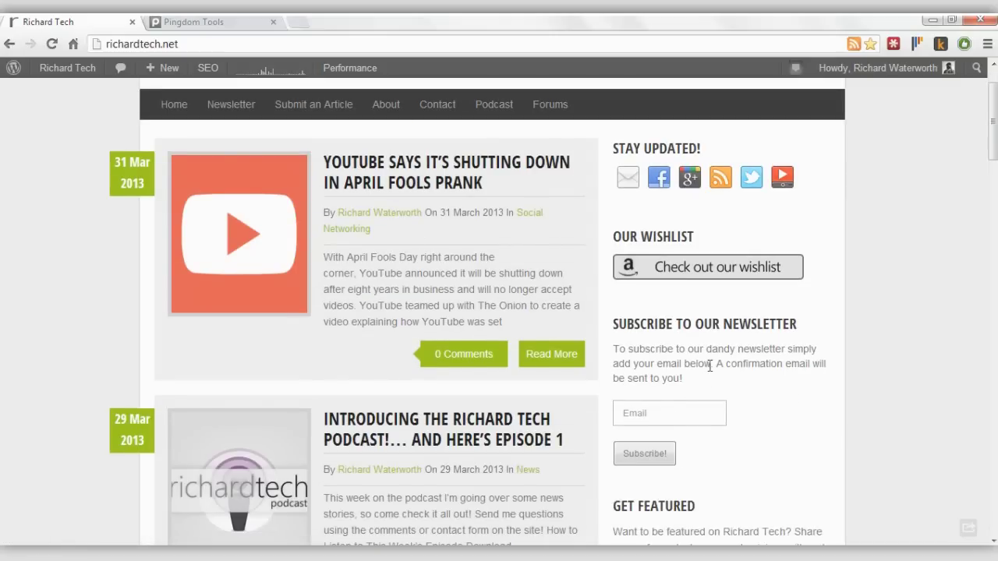
scroll(593, 234, "up", 1)
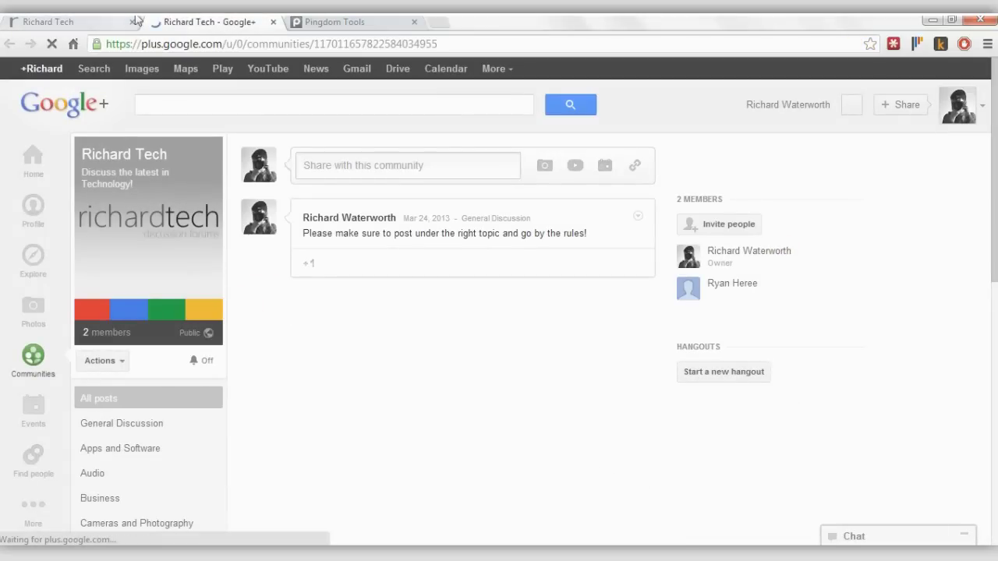
left_click(125, 22)
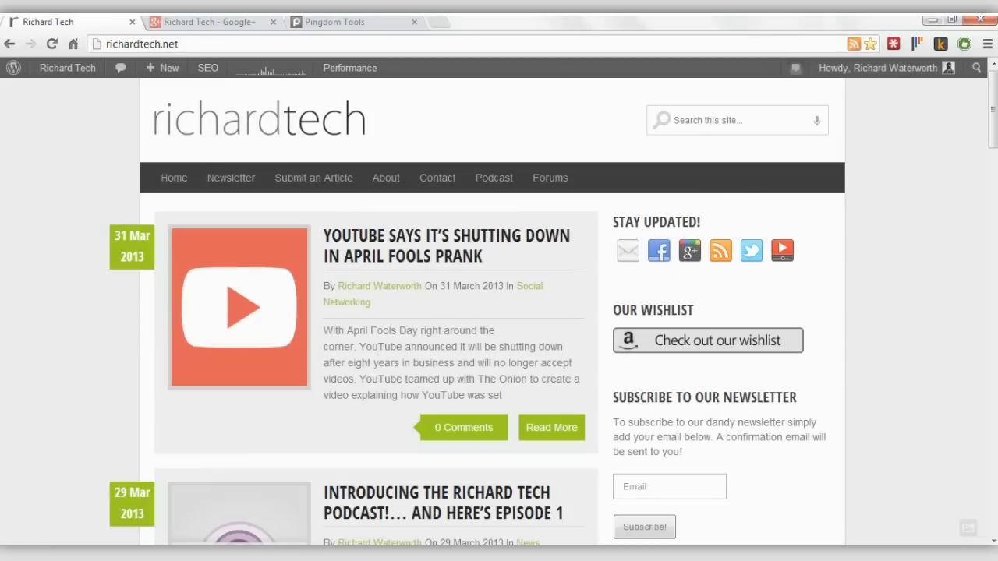